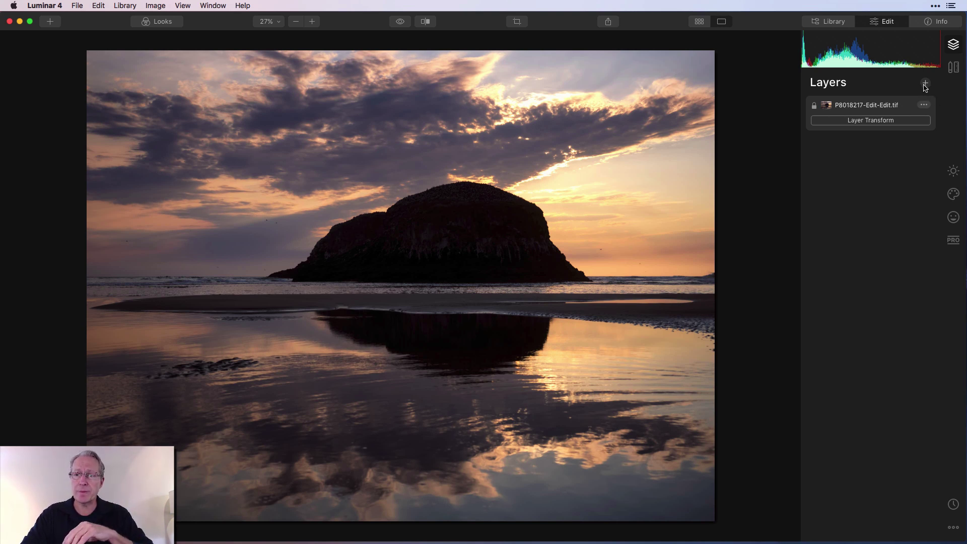
Add Adjustment Layer 1 and apply the Know Your Onions look to it.
{"action": "left_click", "coordinate": [925, 84]}
{"action": "left_click", "coordinate": [902, 98]}
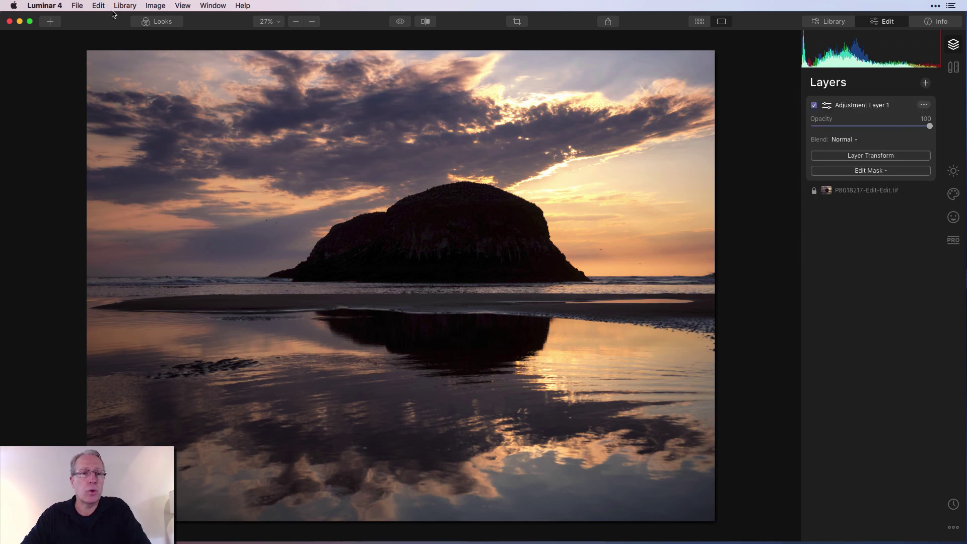
{"action": "left_click", "coordinate": [149, 21]}
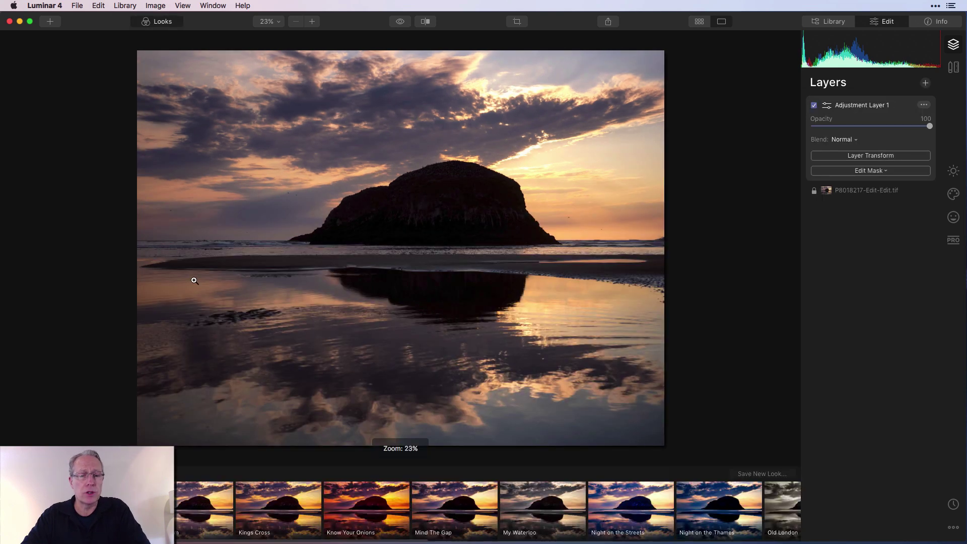
{"action": "left_click", "coordinate": [375, 505]}
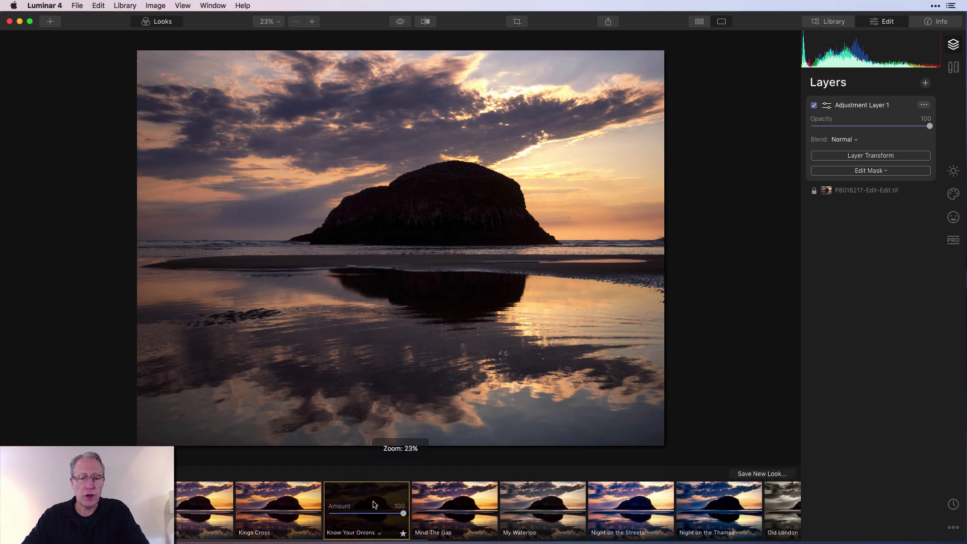
{"action": "left_click", "coordinate": [167, 25]}
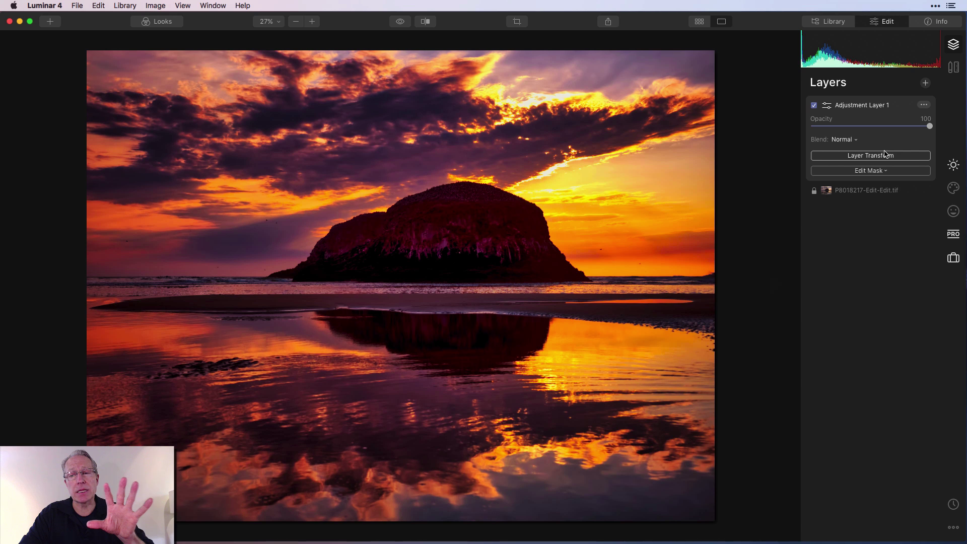
Apply a Luminosity mask to the Know Your Onions adjustment layer.
{"action": "left_click", "coordinate": [883, 170]}
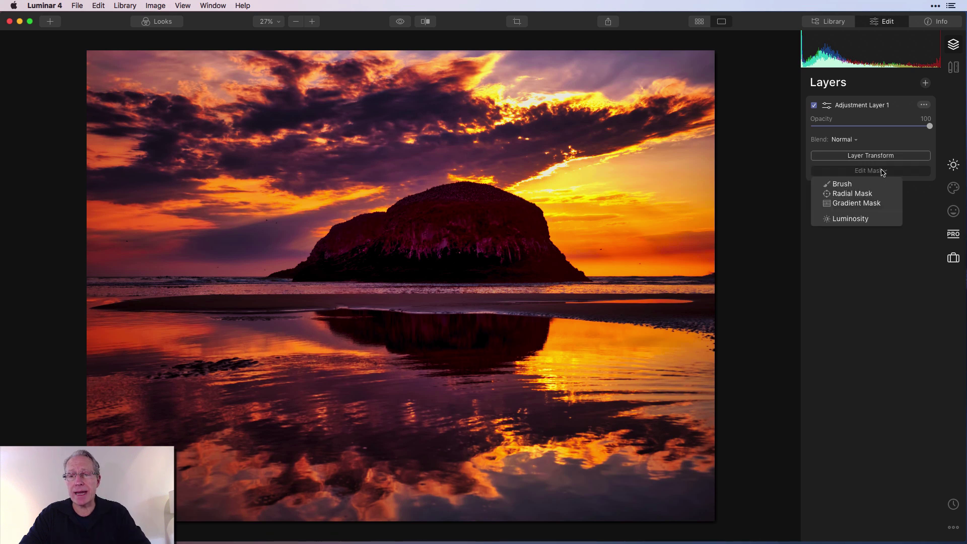
{"action": "left_click", "coordinate": [855, 220]}
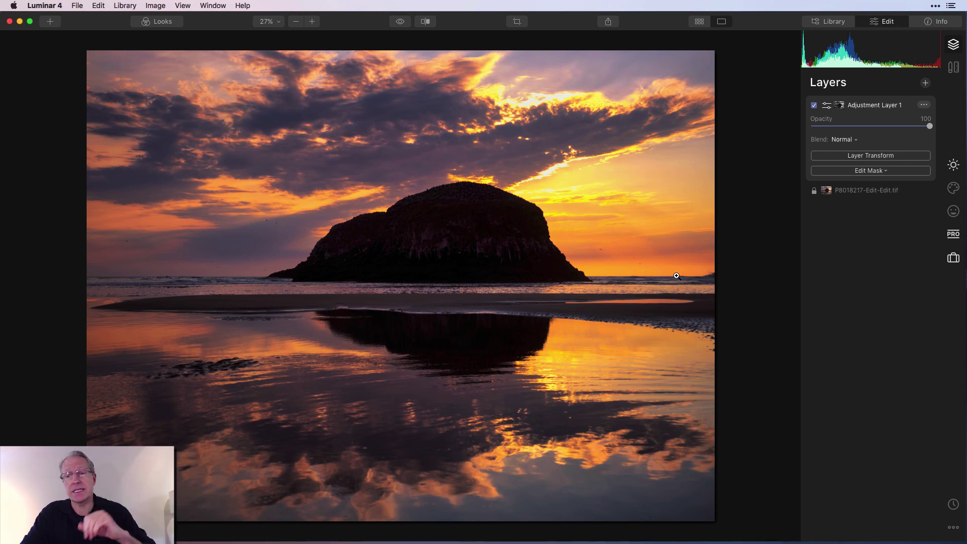
{"action": "left_click", "coordinate": [887, 173]}
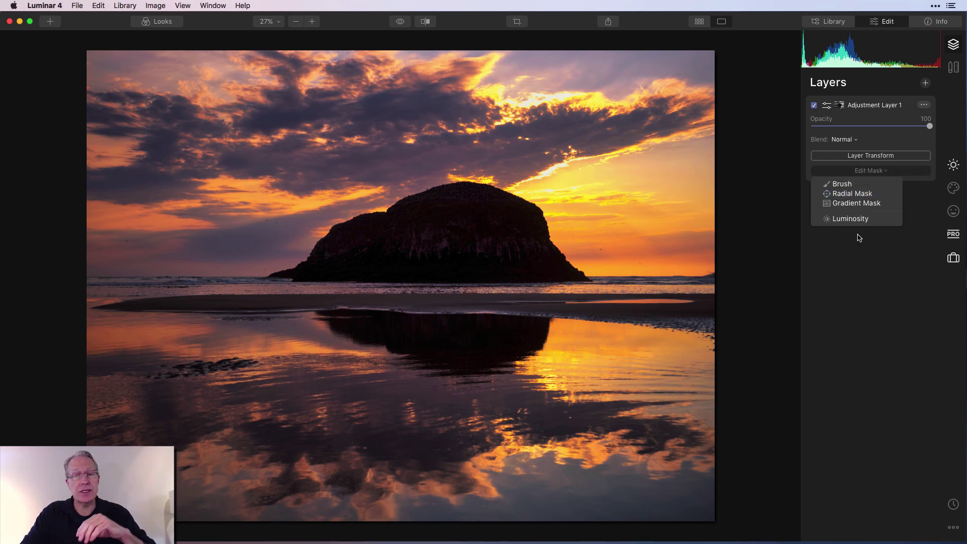
Switch to the mask Brush, show the red overlay, and paint in the dark sky clouds.
{"action": "left_click", "coordinate": [851, 185]}
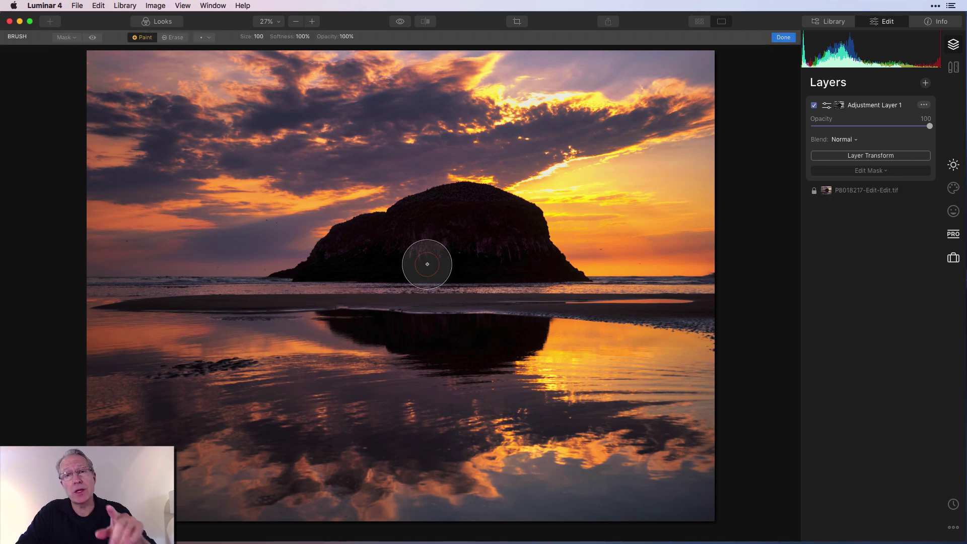
{"action": "left_click", "coordinate": [93, 38]}
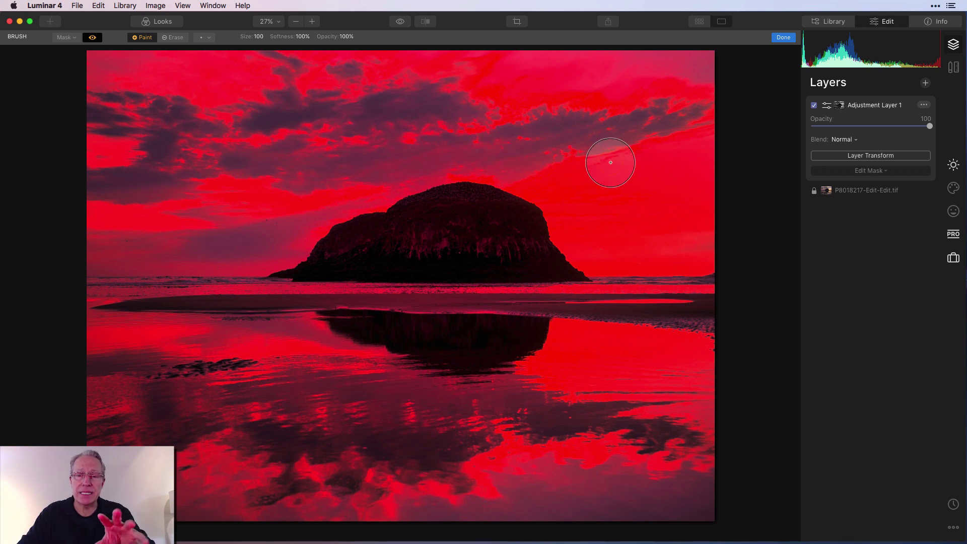
{"action": "mouse_move", "coordinate": [611, 162]}
{"action": "left_mouse_down"}
{"action": "mouse_move", "coordinate": [624, 144]}
{"action": "mouse_move", "coordinate": [566, 138]}
{"action": "left_mouse_up"}
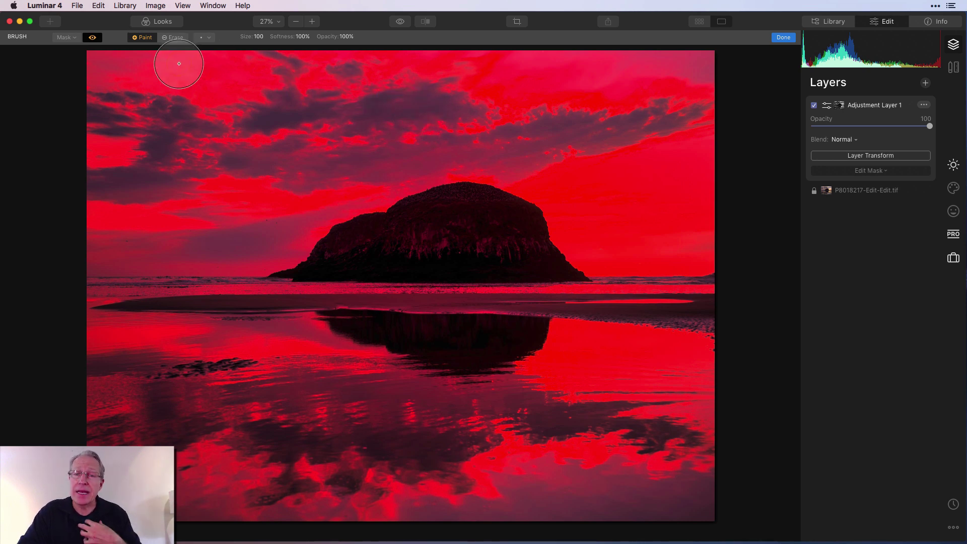
Erase the mask from the rock and the reflection's top edge with a size-76 brush.
{"action": "left_click", "coordinate": [174, 38]}
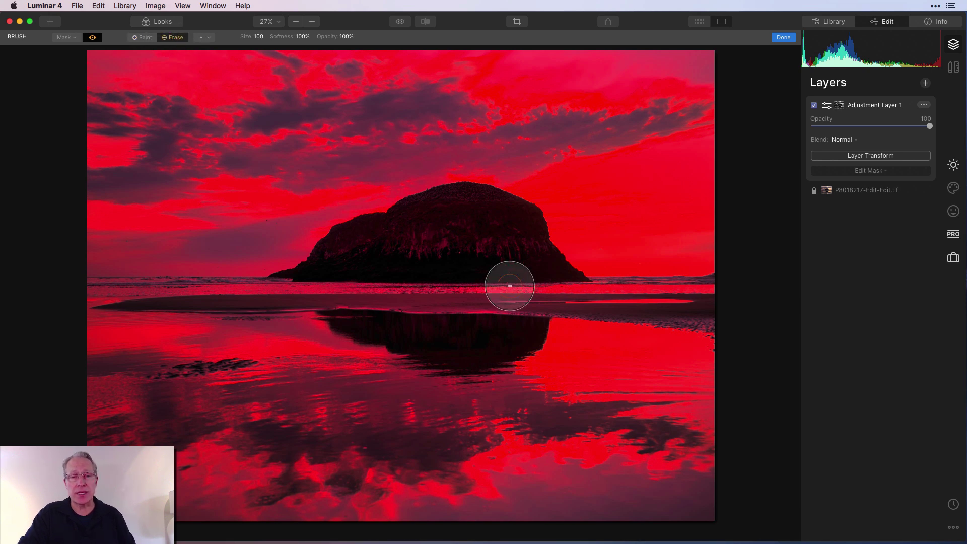
{"action": "scroll", "coordinate": [477, 261], "scroll_direction": "down", "scroll_amount": 4}
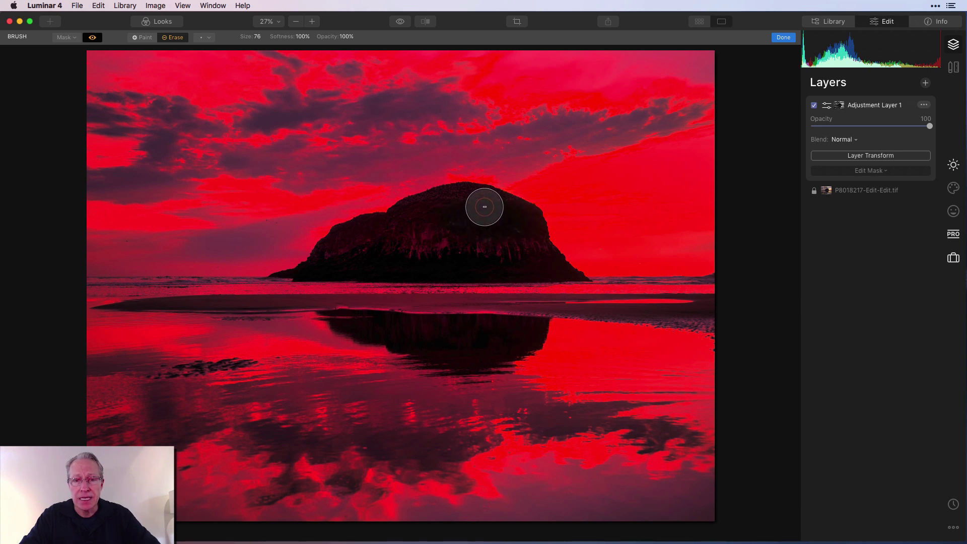
{"action": "mouse_move", "coordinate": [429, 222]}
{"action": "left_mouse_down"}
{"action": "mouse_move", "coordinate": [431, 209]}
{"action": "mouse_move", "coordinate": [460, 241]}
{"action": "mouse_move", "coordinate": [506, 254]}
{"action": "left_mouse_up"}
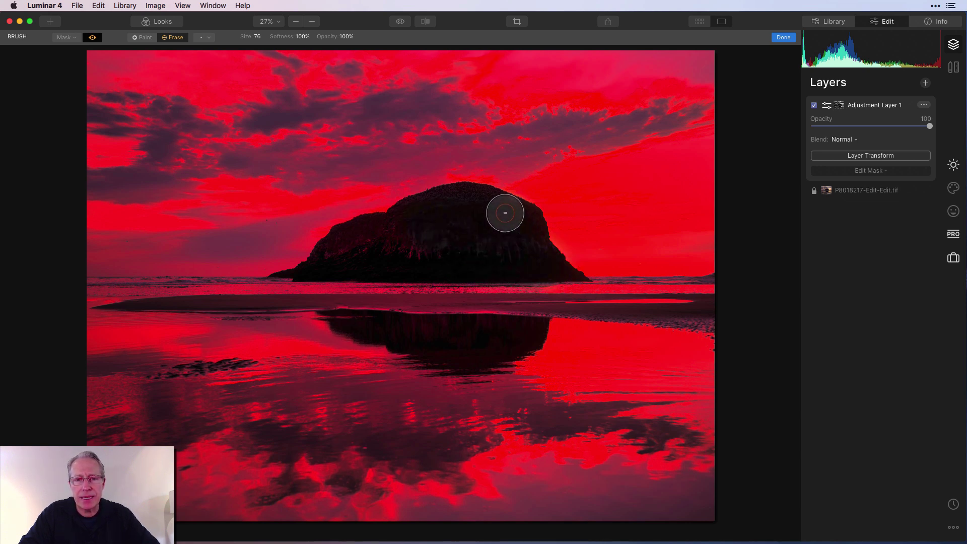
{"action": "mouse_move", "coordinate": [487, 210]}
{"action": "left_mouse_down"}
{"action": "mouse_move", "coordinate": [524, 224]}
{"action": "mouse_move", "coordinate": [476, 203]}
{"action": "mouse_move", "coordinate": [397, 224]}
{"action": "mouse_move", "coordinate": [431, 237]}
{"action": "mouse_move", "coordinate": [375, 233]}
{"action": "mouse_move", "coordinate": [339, 249]}
{"action": "mouse_move", "coordinate": [328, 261]}
{"action": "mouse_move", "coordinate": [337, 262]}
{"action": "left_mouse_up"}
{"action": "mouse_move", "coordinate": [410, 327]}
{"action": "left_mouse_down"}
{"action": "mouse_move", "coordinate": [380, 328]}
{"action": "mouse_move", "coordinate": [524, 331]}
{"action": "mouse_move", "coordinate": [492, 346]}
{"action": "mouse_move", "coordinate": [436, 346]}
{"action": "mouse_move", "coordinate": [521, 331]}
{"action": "left_mouse_up"}
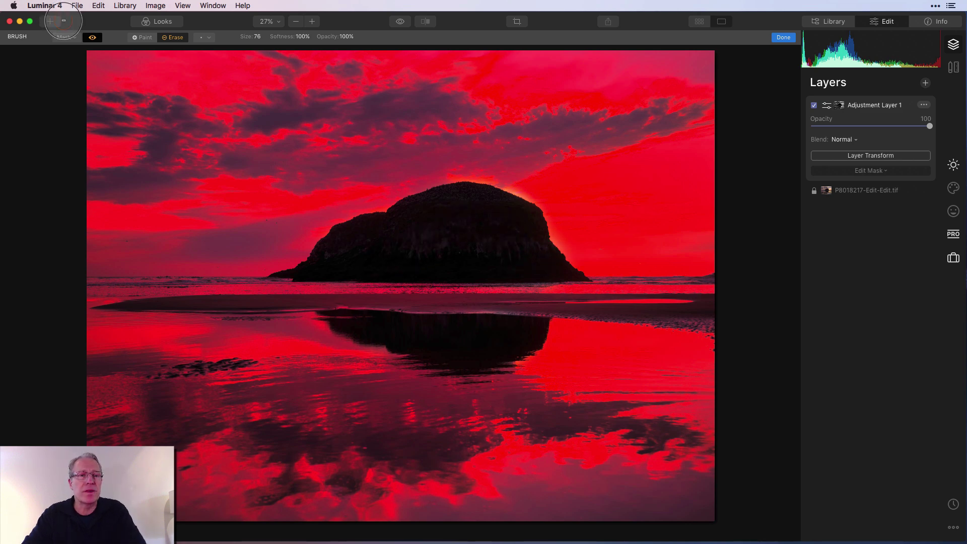
Compare with the red overlay on and off, then finish the mask and show blend modes.
{"action": "left_click", "coordinate": [92, 37]}
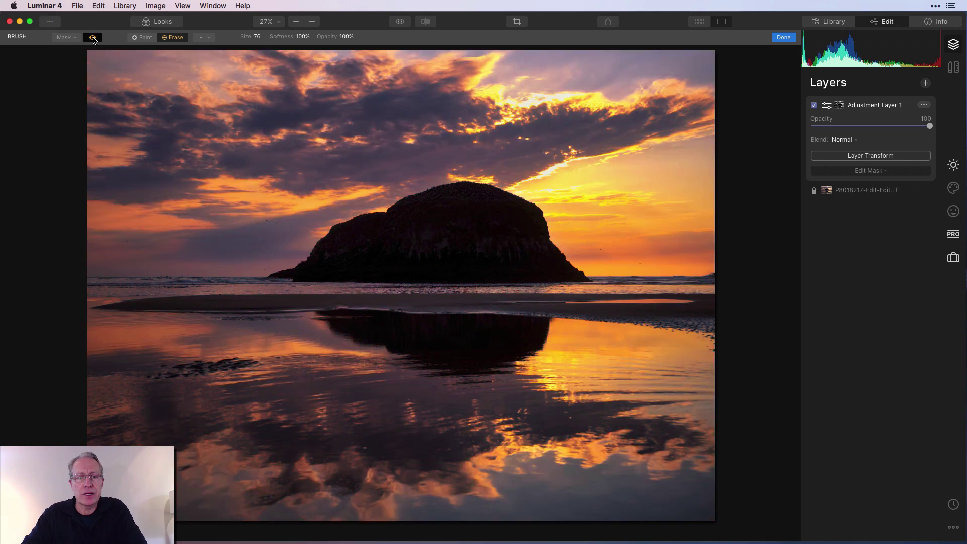
{"action": "left_click", "coordinate": [92, 37]}
{"action": "left_click", "coordinate": [92, 37]}
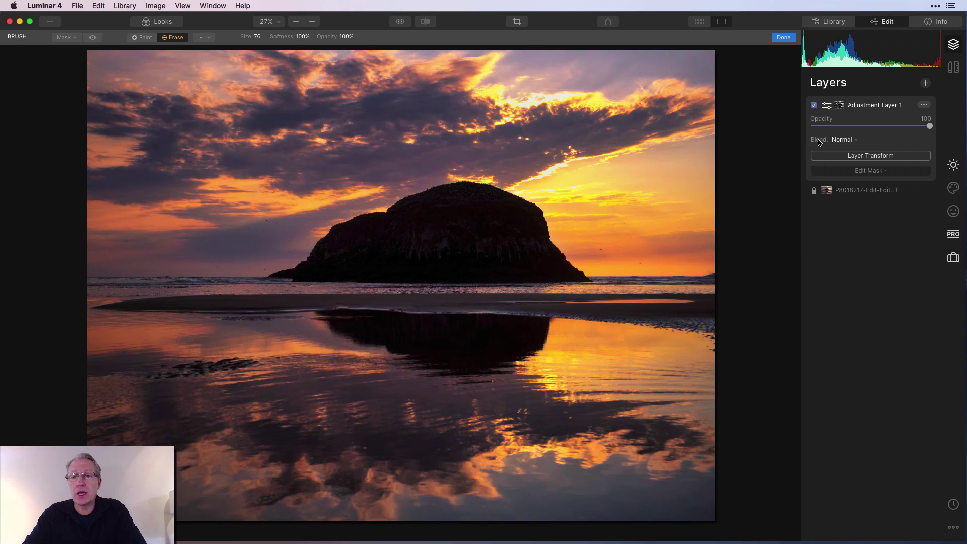
{"action": "left_click", "coordinate": [783, 38]}
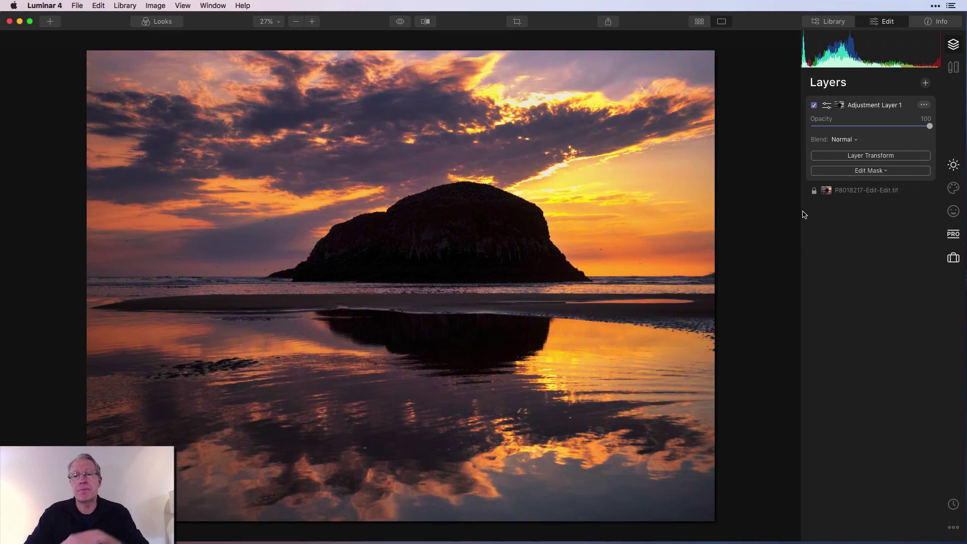
{"action": "left_click", "coordinate": [843, 141]}
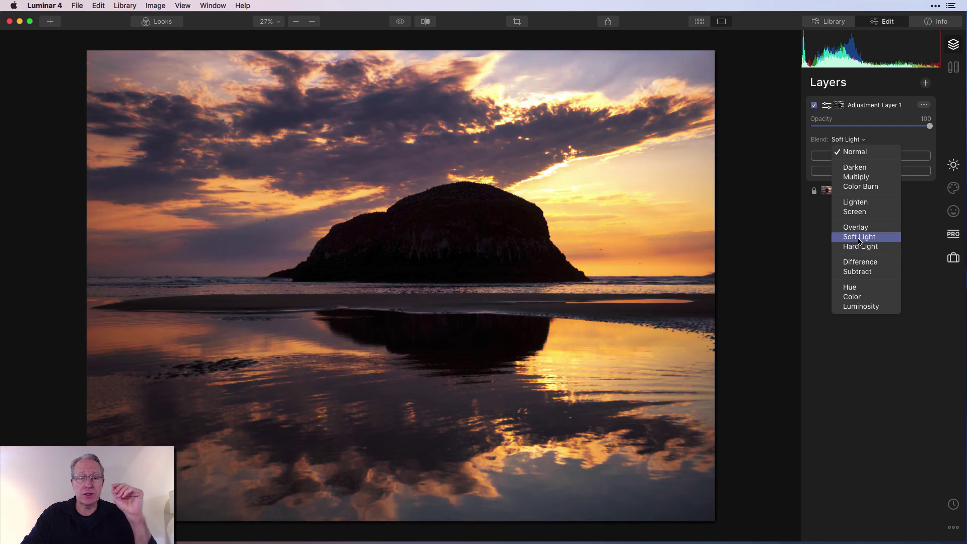
Set Adjustment Layer 1 to Soft Light and, after comparing at 0, settle opacity at 79.
{"action": "left_click", "coordinate": [859, 237]}
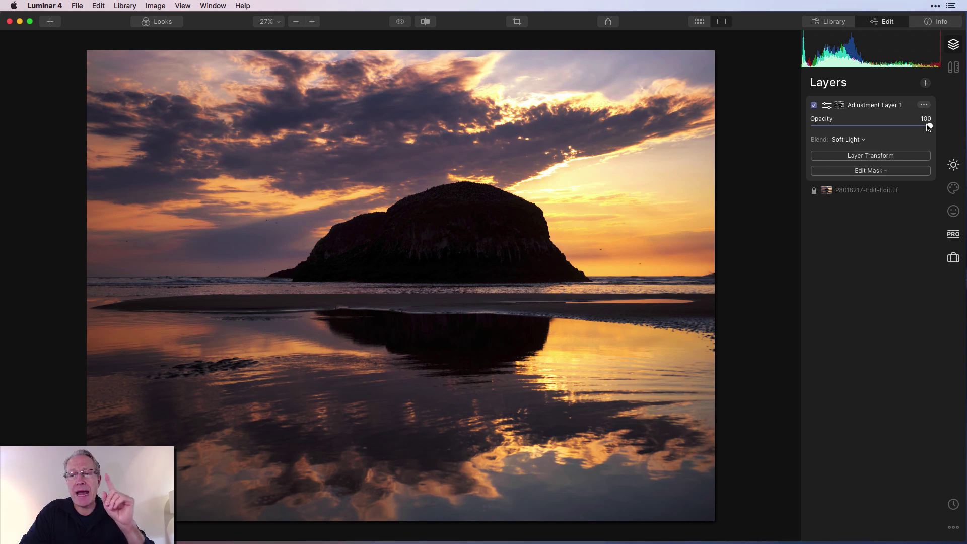
{"action": "left_click_drag", "start_coordinate": [928, 126], "coordinate": [790, 128]}
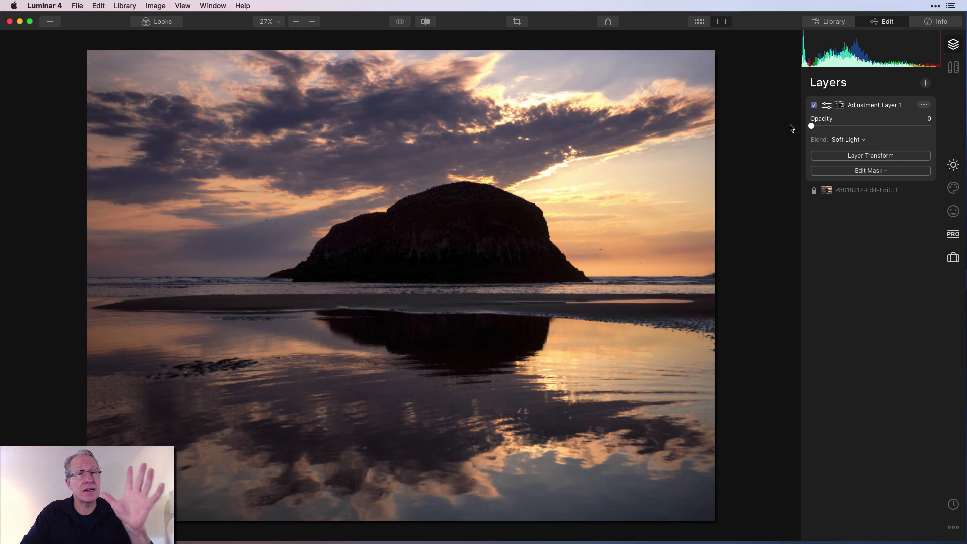
{"action": "left_click_drag", "start_coordinate": [811, 126], "coordinate": [905, 129]}
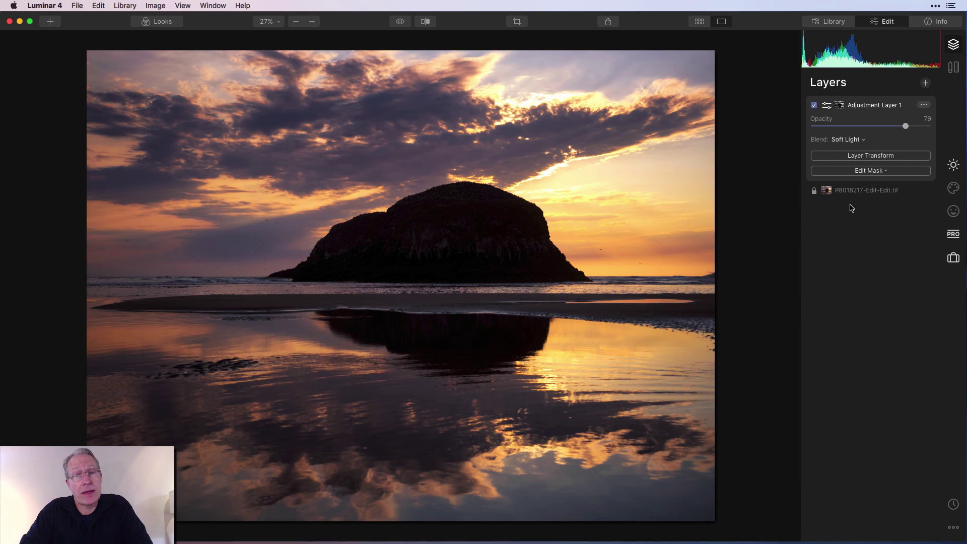
Add Adjustment Layer 2 and apply the Faffing About look to it.
{"action": "left_click", "coordinate": [924, 83]}
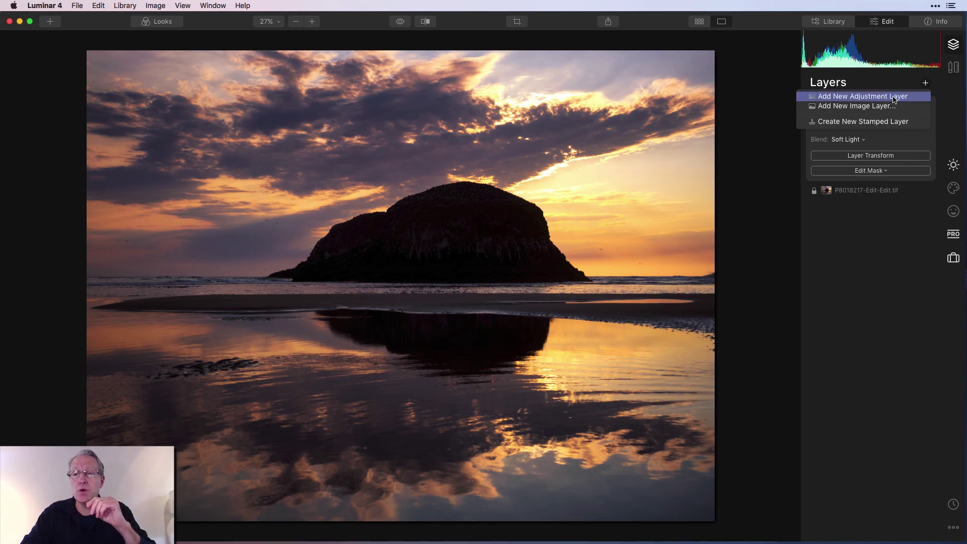
{"action": "left_click", "coordinate": [894, 97]}
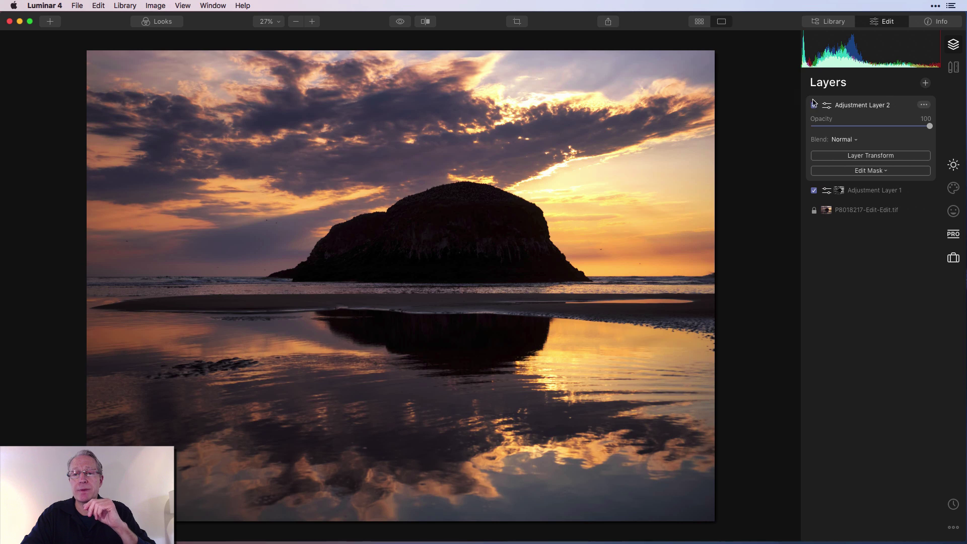
{"action": "left_click", "coordinate": [161, 21]}
{"action": "scroll", "coordinate": [272, 502], "scroll_direction": "right", "scroll_amount": 2}
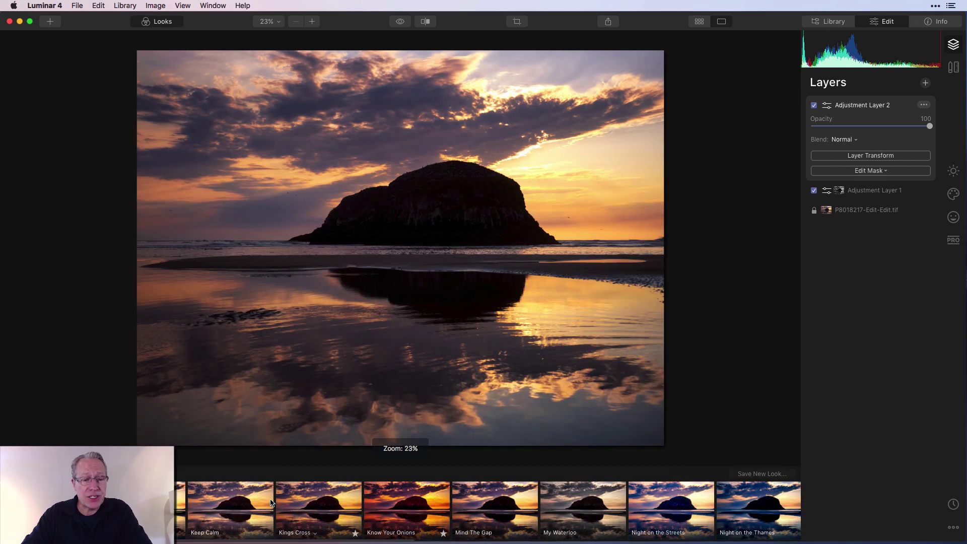
{"action": "scroll", "coordinate": [271, 502], "scroll_direction": "left", "scroll_amount": 5}
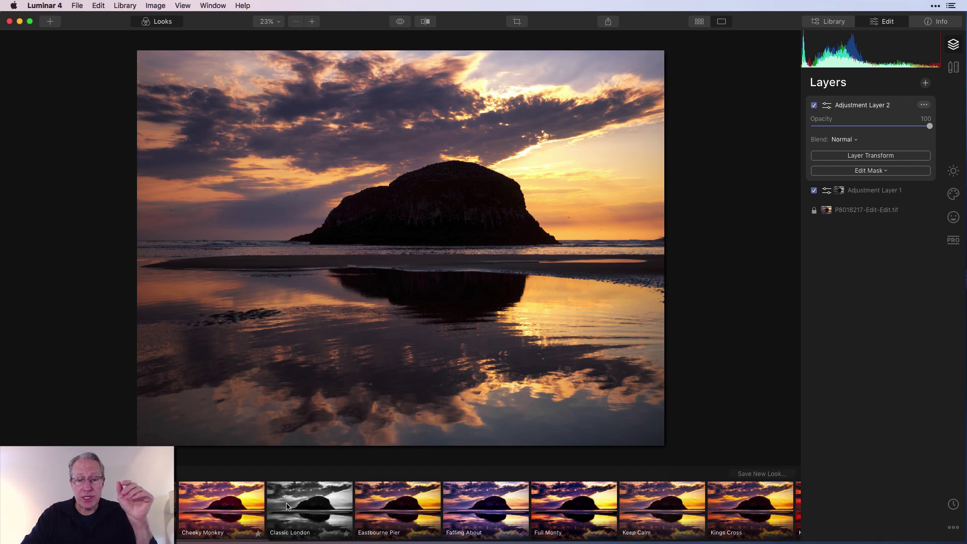
{"action": "scroll", "coordinate": [289, 506], "scroll_direction": "right", "scroll_amount": 1}
{"action": "left_click", "coordinate": [478, 505]}
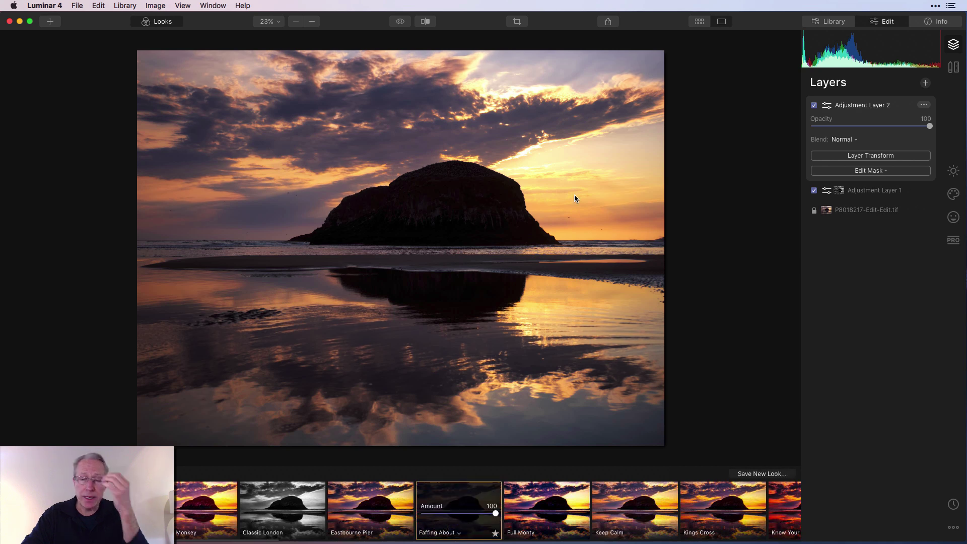
{"action": "left_click", "coordinate": [161, 23]}
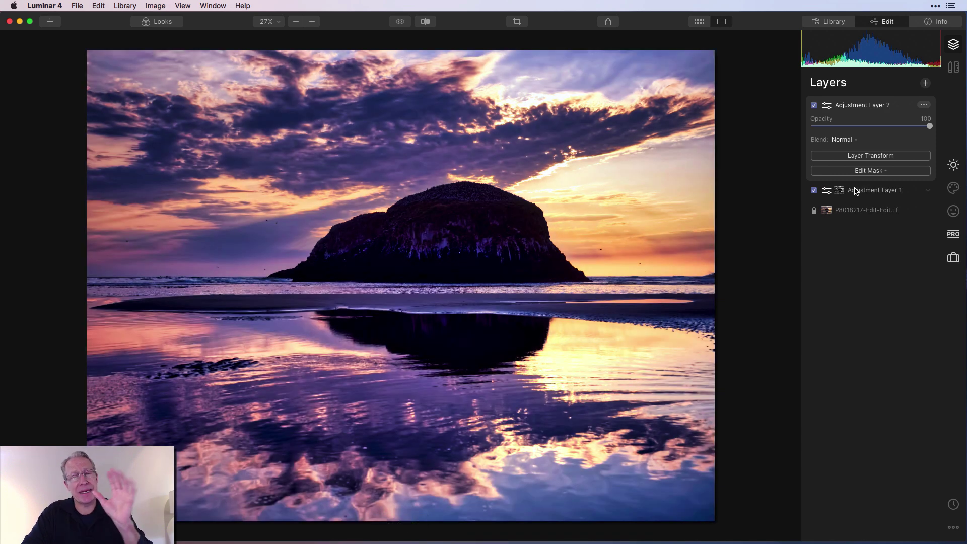
Give Adjustment Layer 2 a Luminosity mask and view it as a red overlay in Brush mode.
{"action": "left_click", "coordinate": [875, 173]}
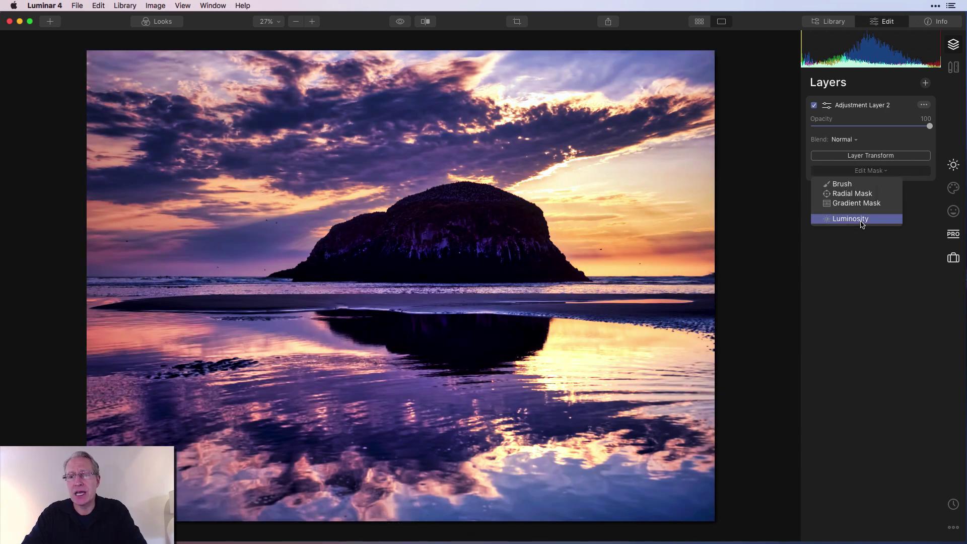
{"action": "left_click", "coordinate": [862, 222]}
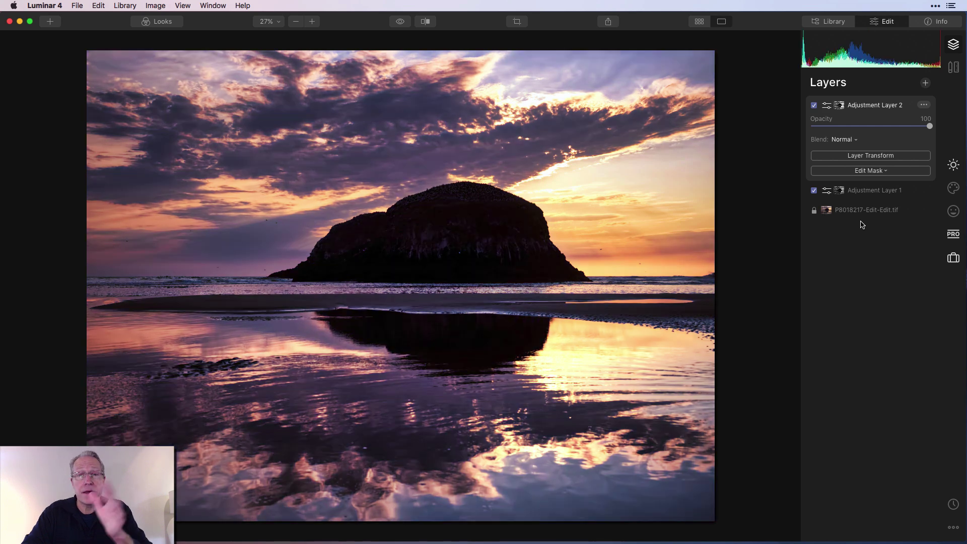
{"action": "left_click", "coordinate": [866, 171]}
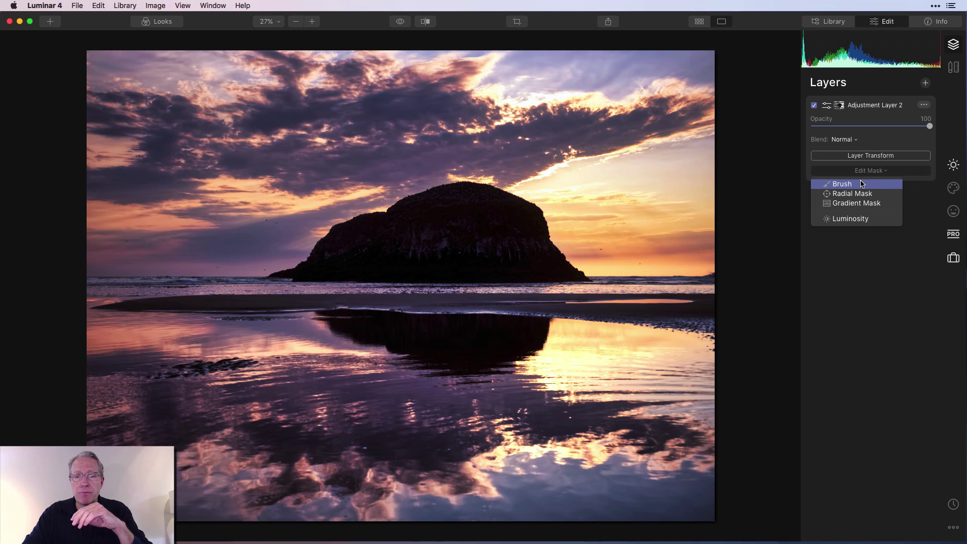
{"action": "left_click", "coordinate": [863, 184]}
{"action": "left_click", "coordinate": [92, 38]}
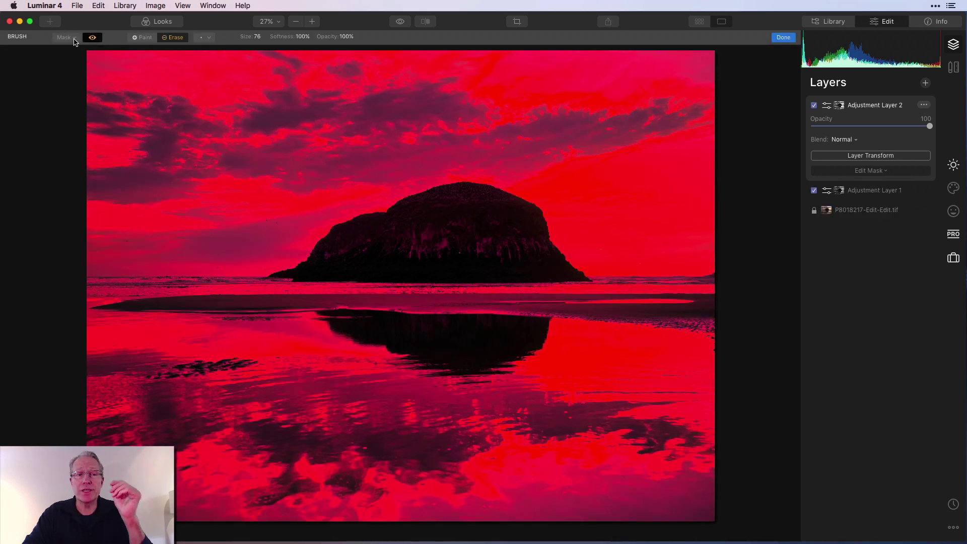
Try inverting the mask, invert it back to the brighter tones, and finish the mask.
{"action": "left_click", "coordinate": [74, 39]}
{"action": "left_click", "coordinate": [75, 60]}
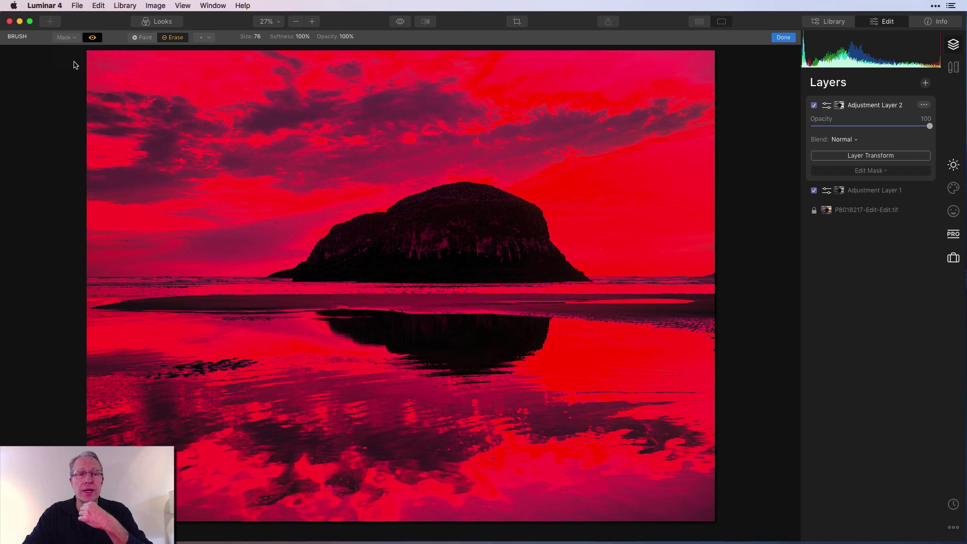
{"action": "left_click", "coordinate": [93, 37]}
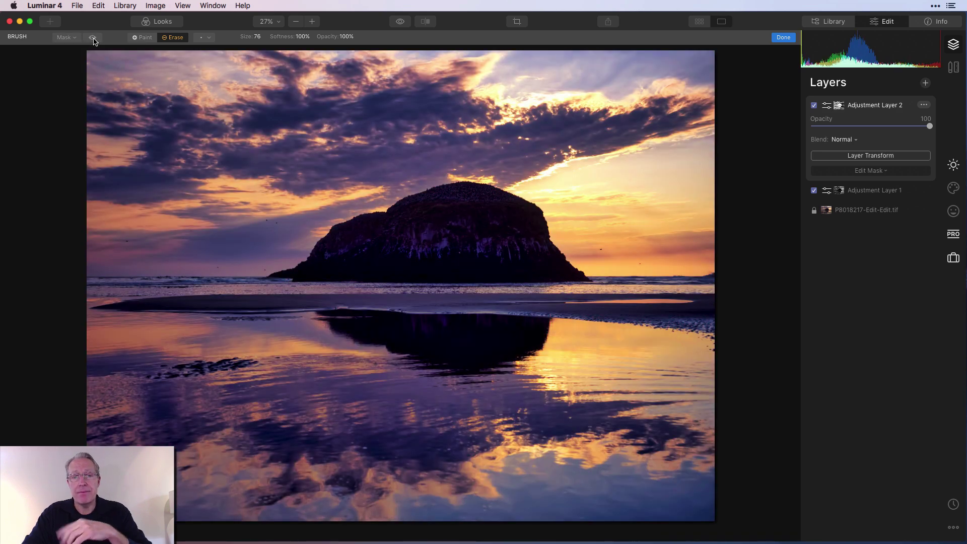
{"action": "left_click", "coordinate": [68, 43]}
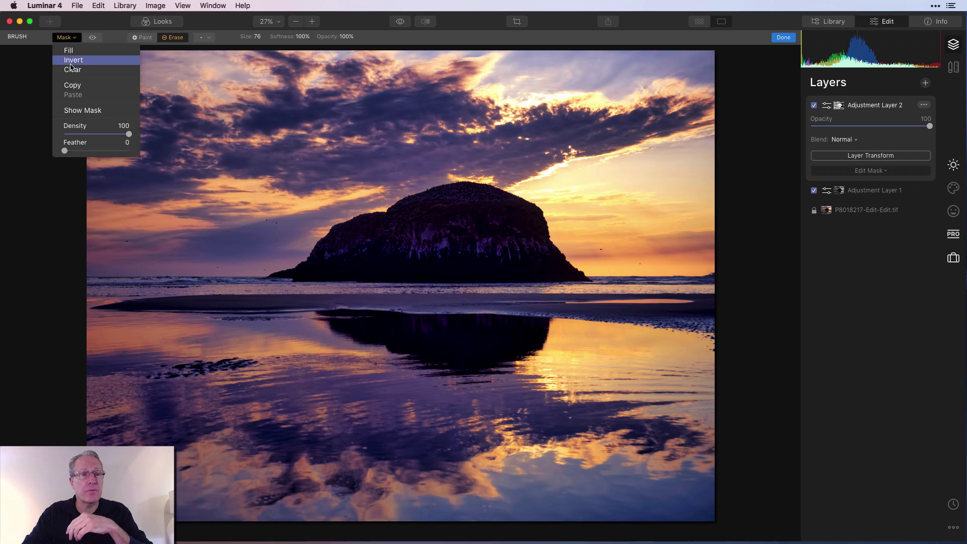
{"action": "left_click", "coordinate": [72, 64]}
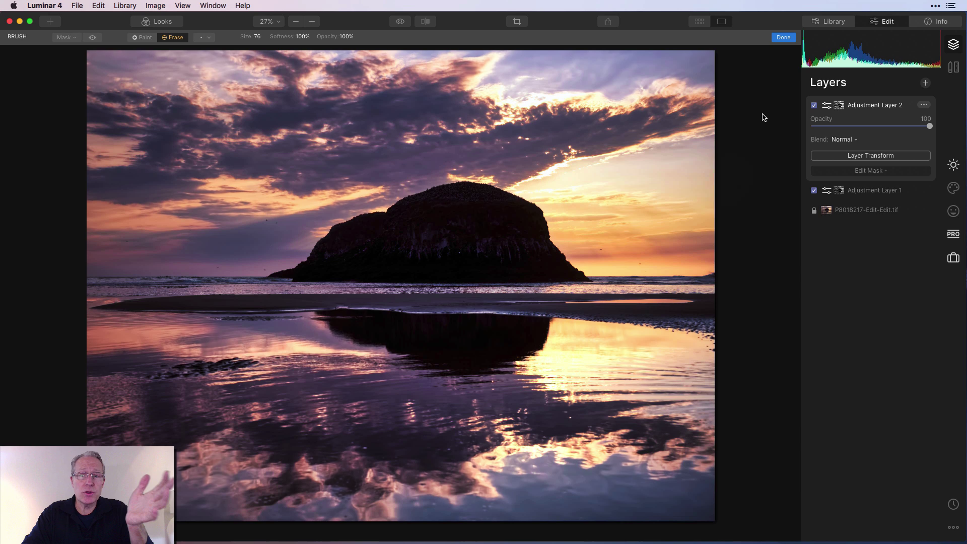
{"action": "left_click", "coordinate": [783, 38]}
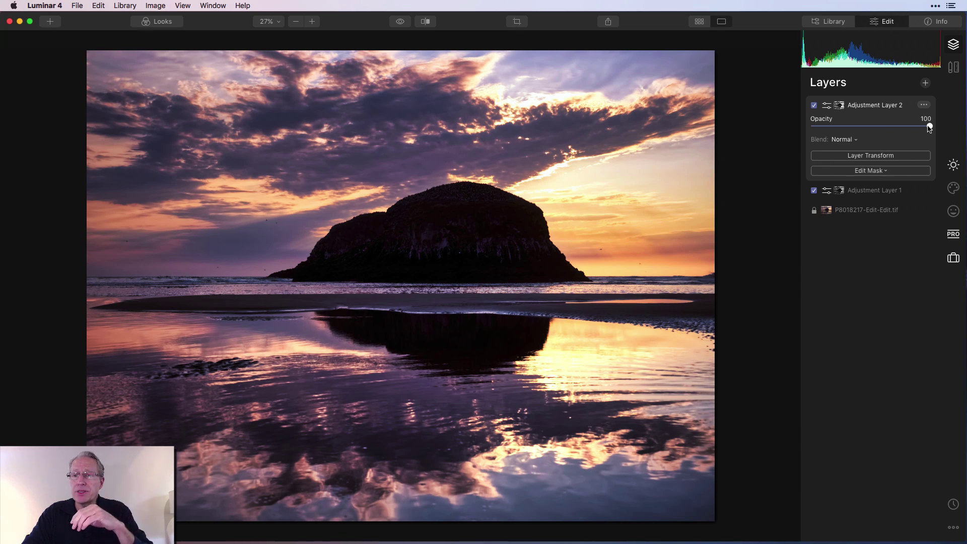
Lower Adjustment Layer 2's opacity from 100 to 57.
{"action": "left_click_drag", "start_coordinate": [929, 126], "coordinate": [877, 127]}
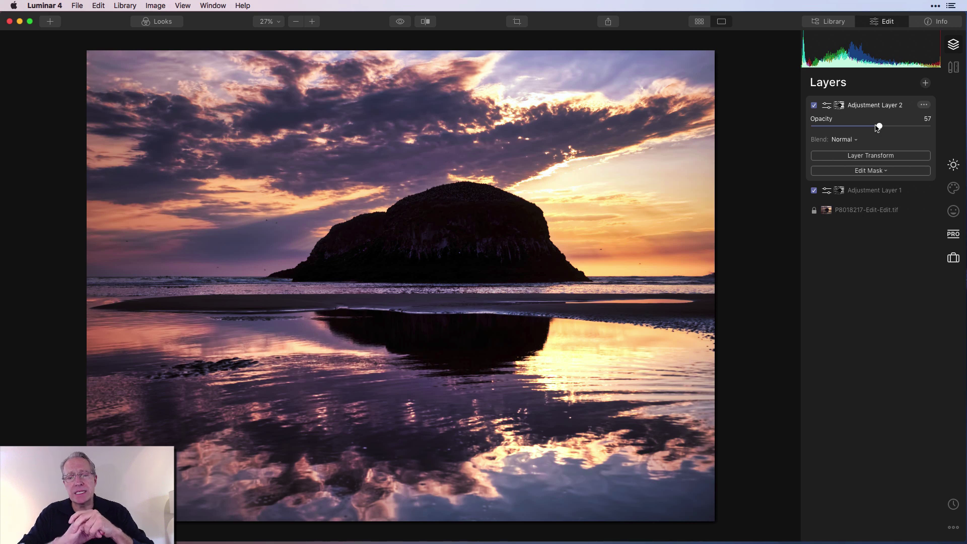